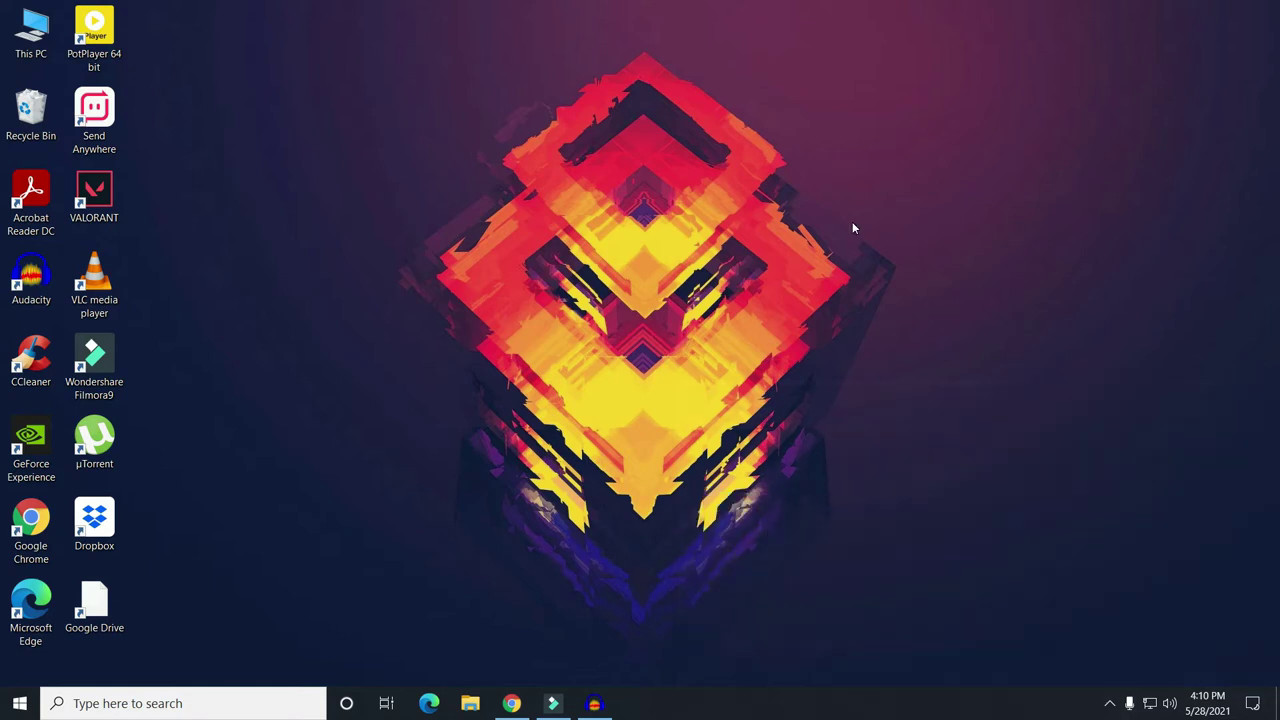
Step: Go to the Crystal Dew World download page in Chrome and scroll to the Standard Edition section
click(511, 703)
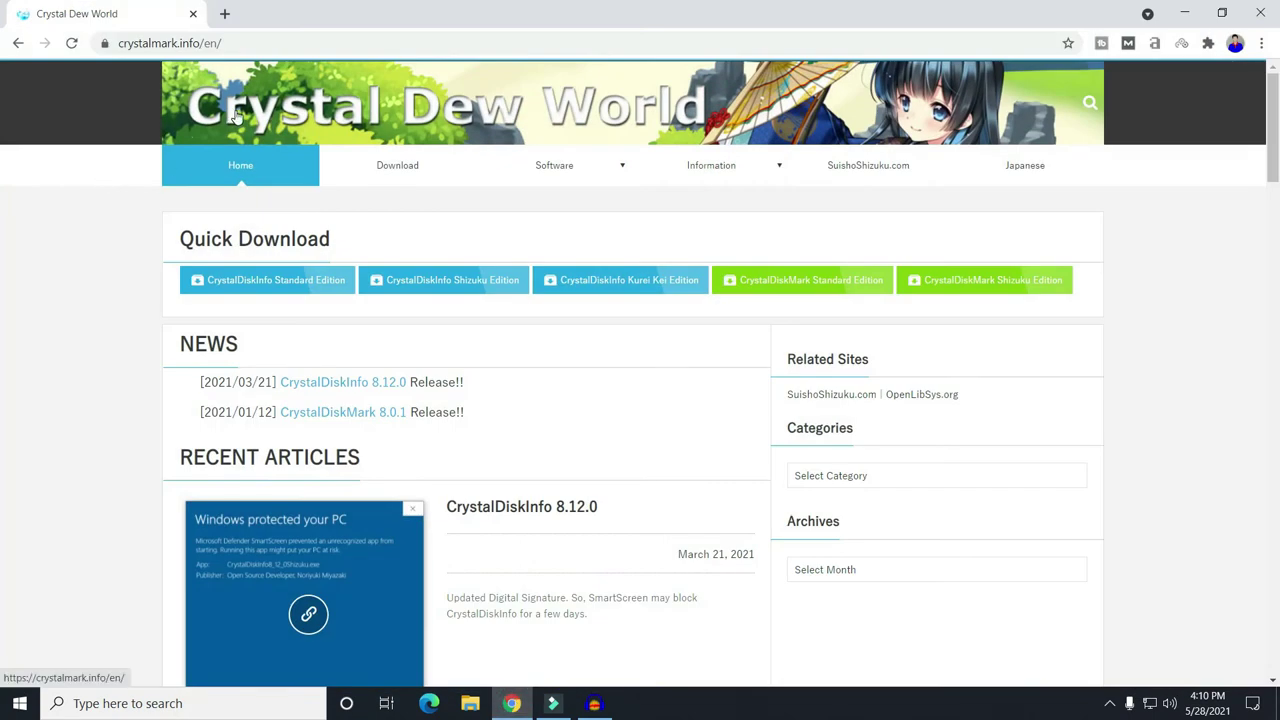
scroll(550, 310, down, 1)
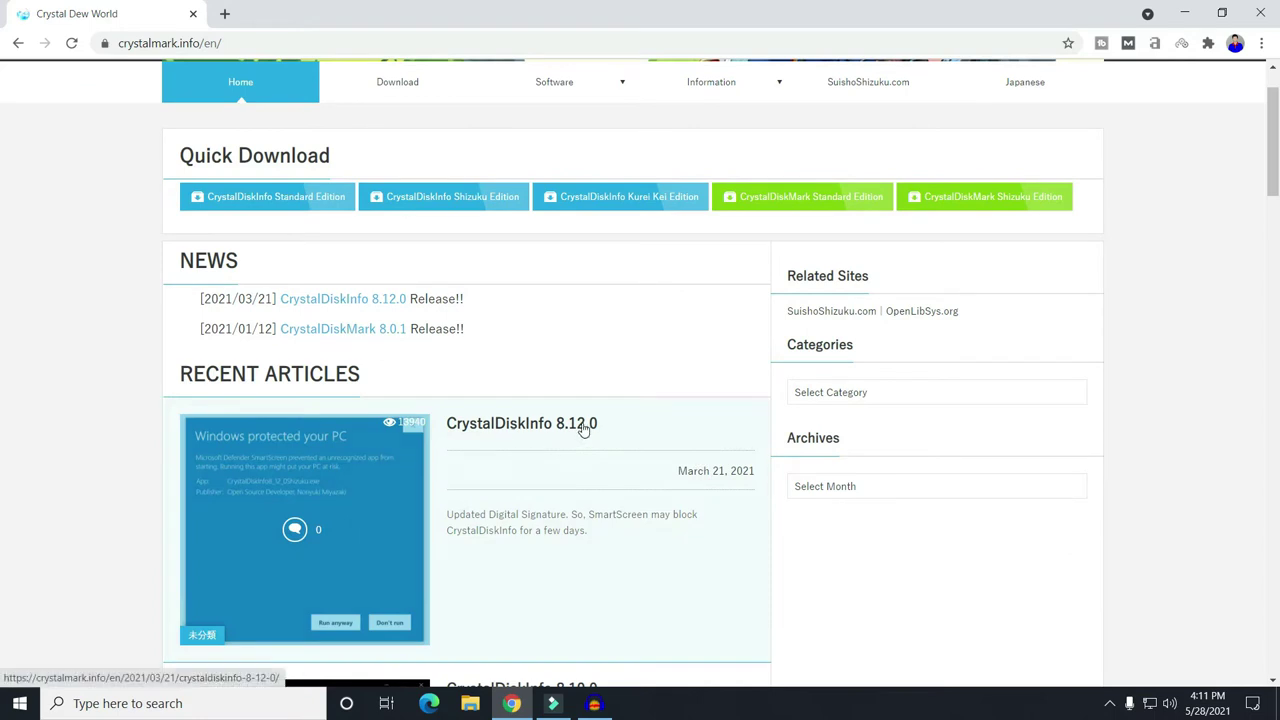
scroll(470, 235, up, 1)
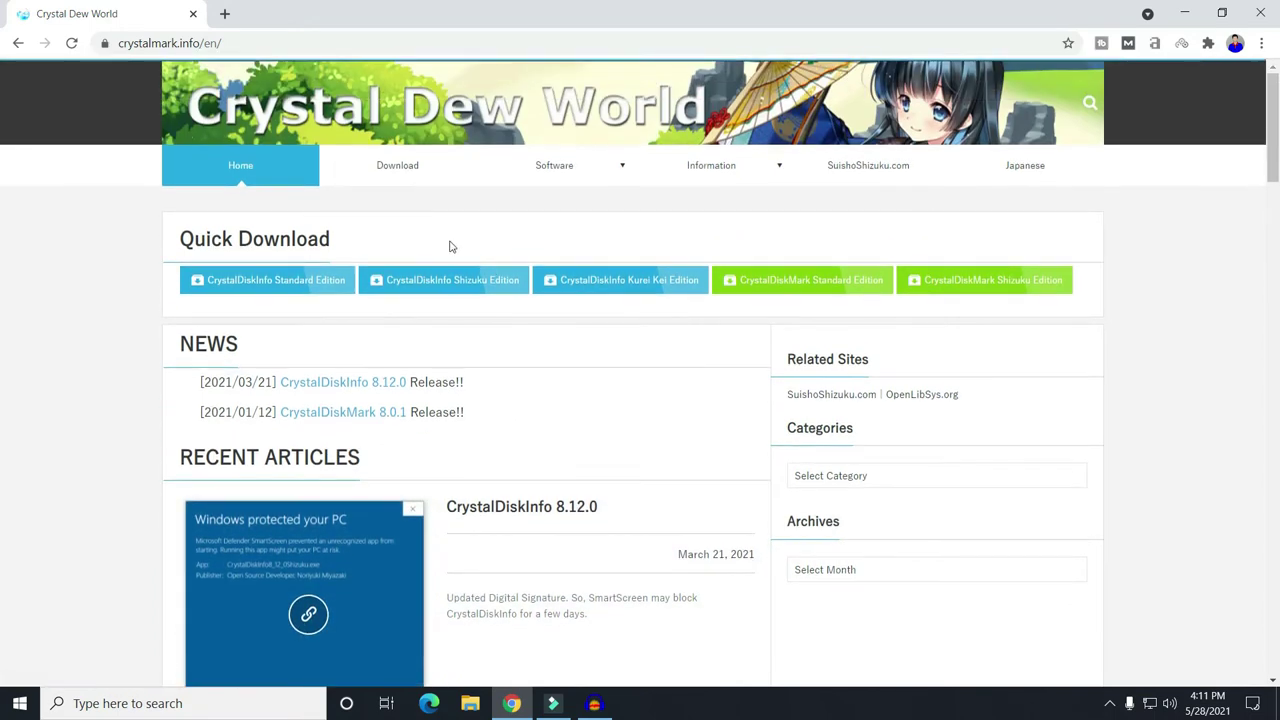
click(389, 168)
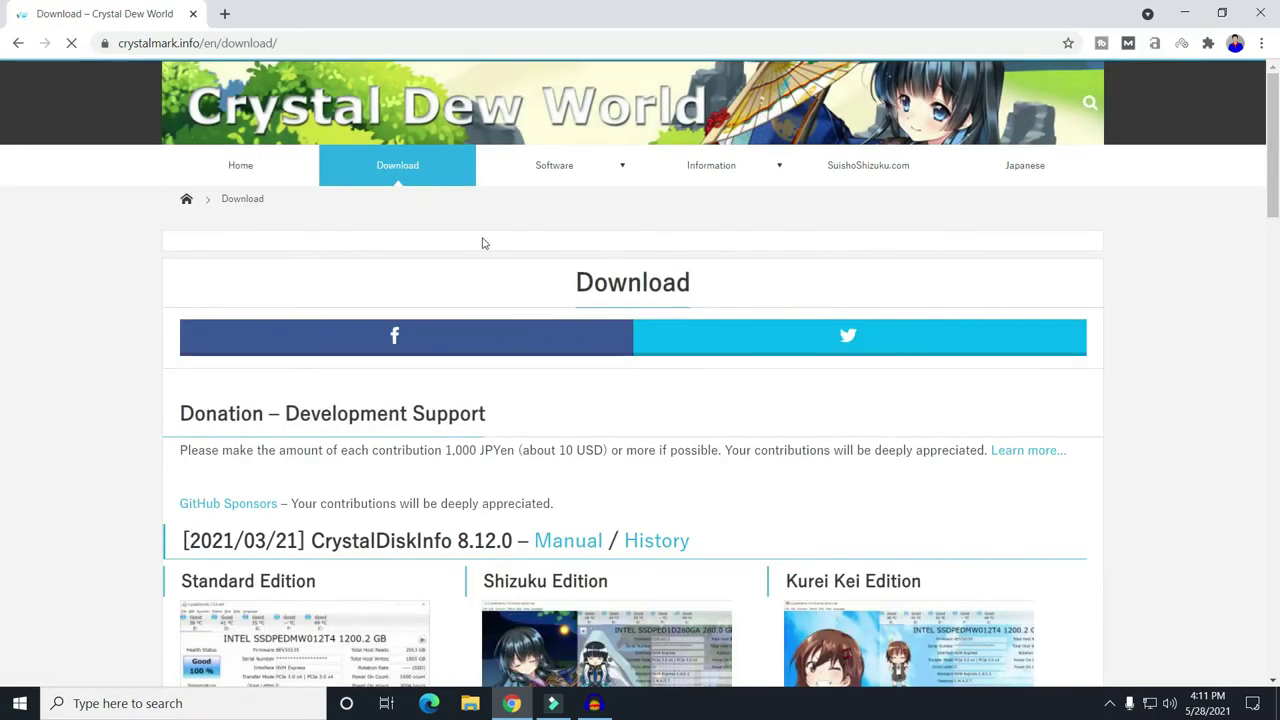
scroll(889, 363, down, 3)
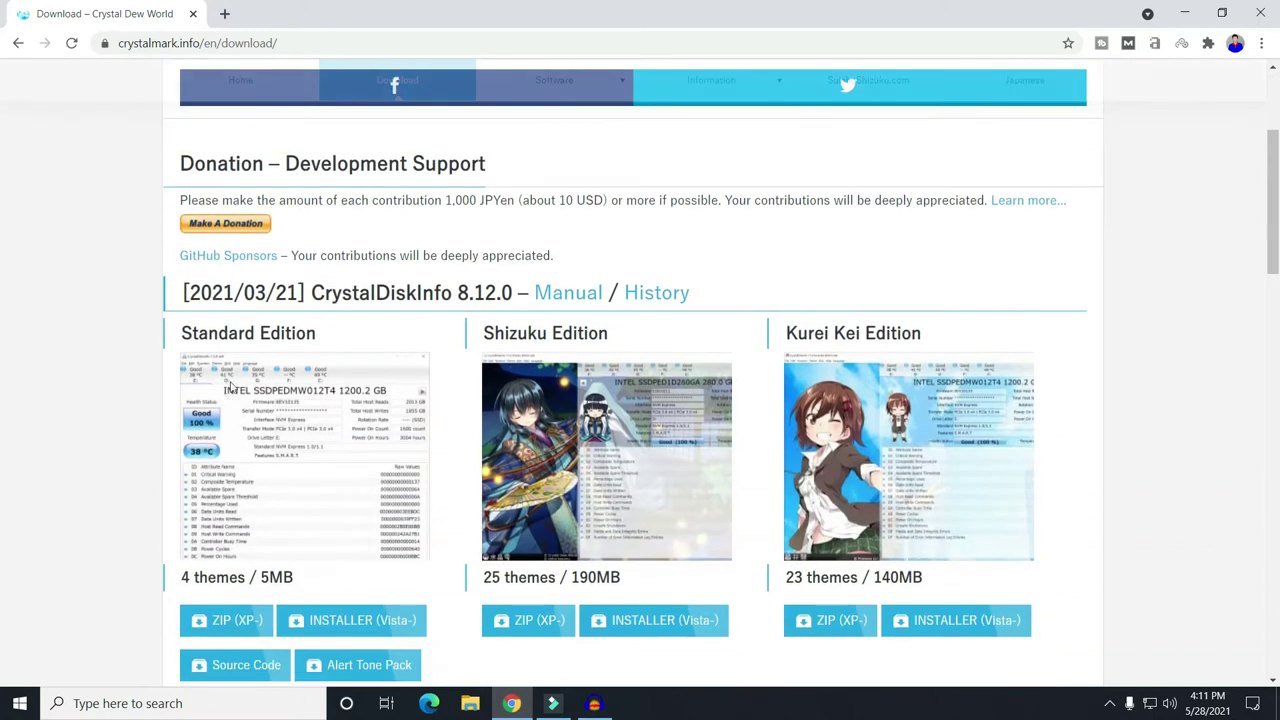
scroll(333, 460, down, 1)
scroll(333, 460, down, 1)
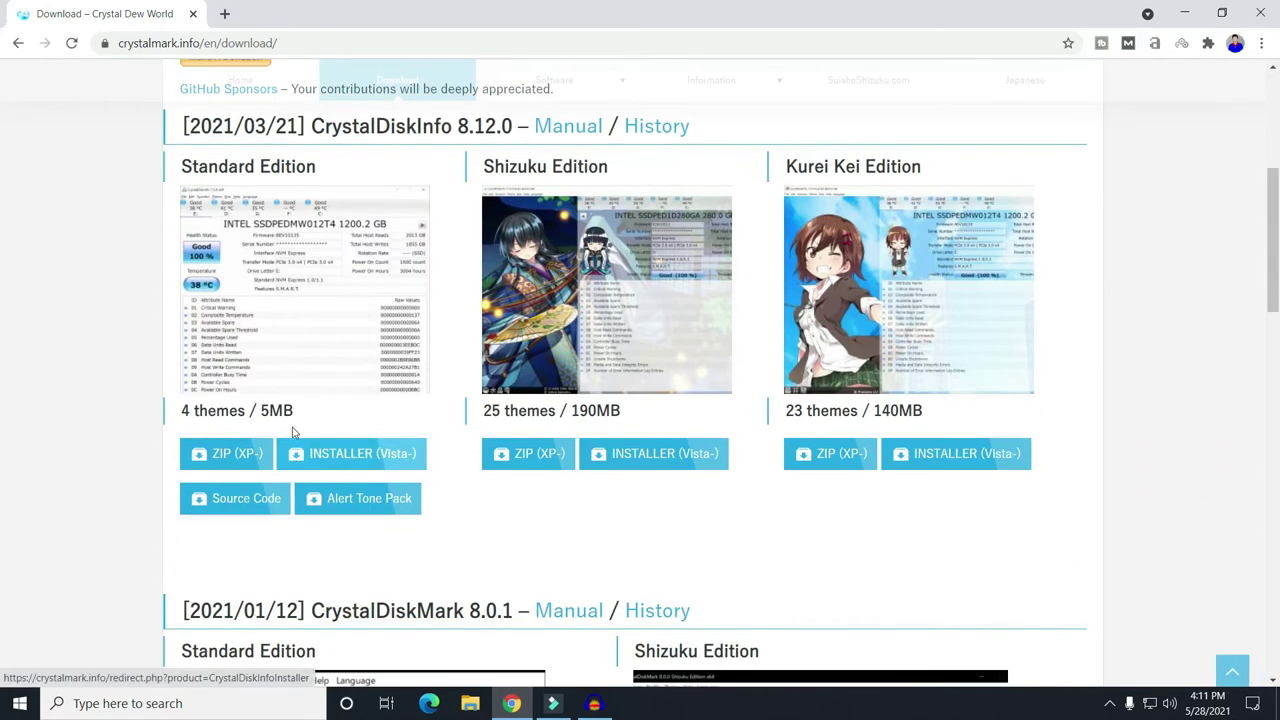
Step: Download the Standard Edition installer CrystalDiskInfo8_12_0.exe into the Downloads folder
click(318, 460)
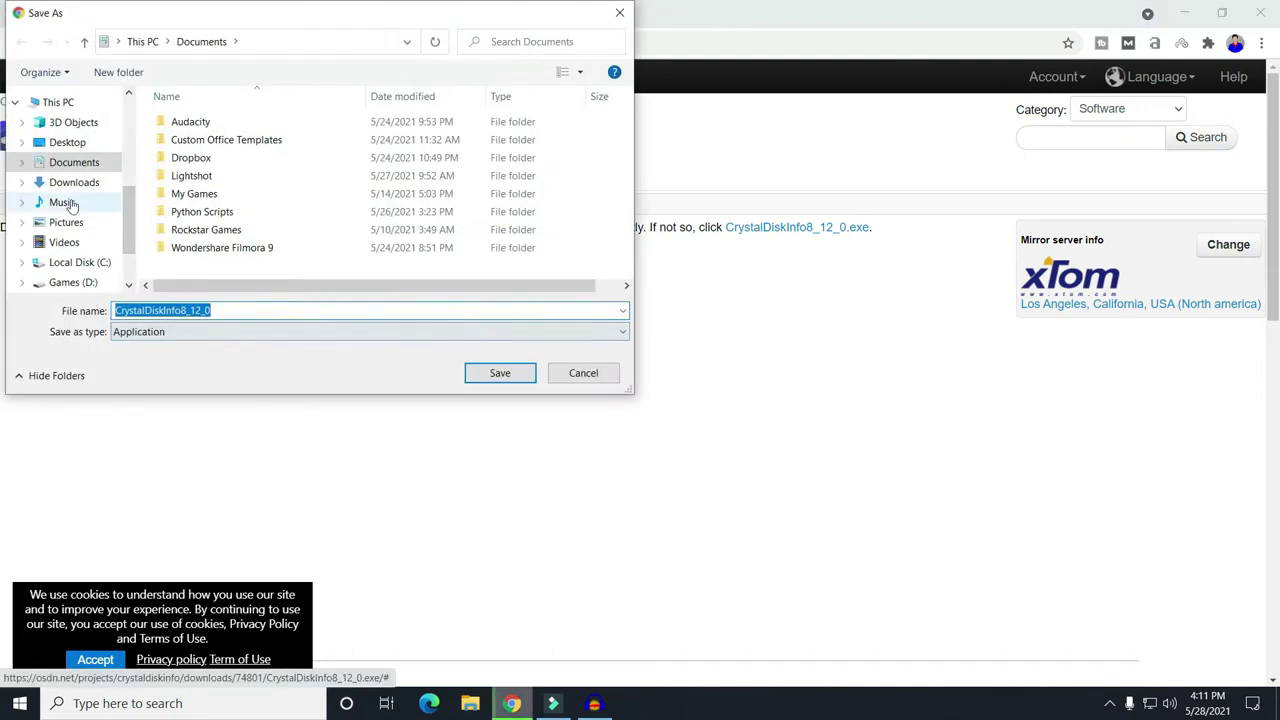
click(70, 184)
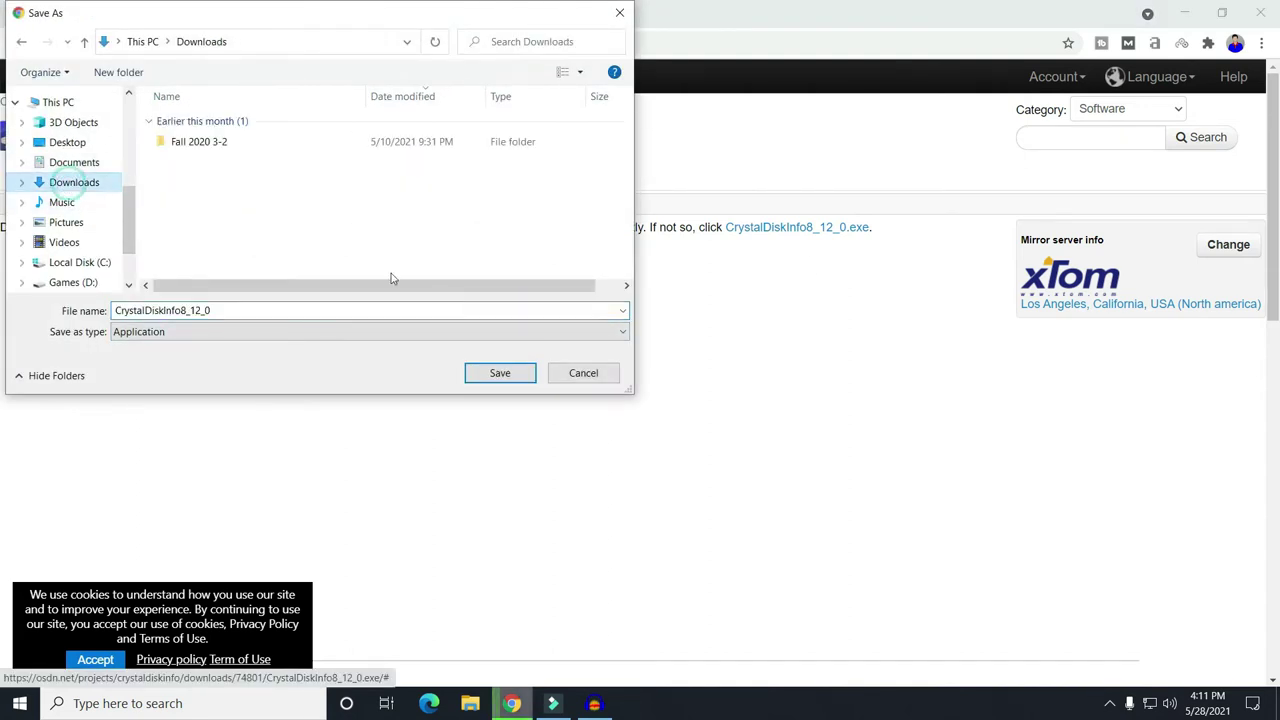
click(498, 378)
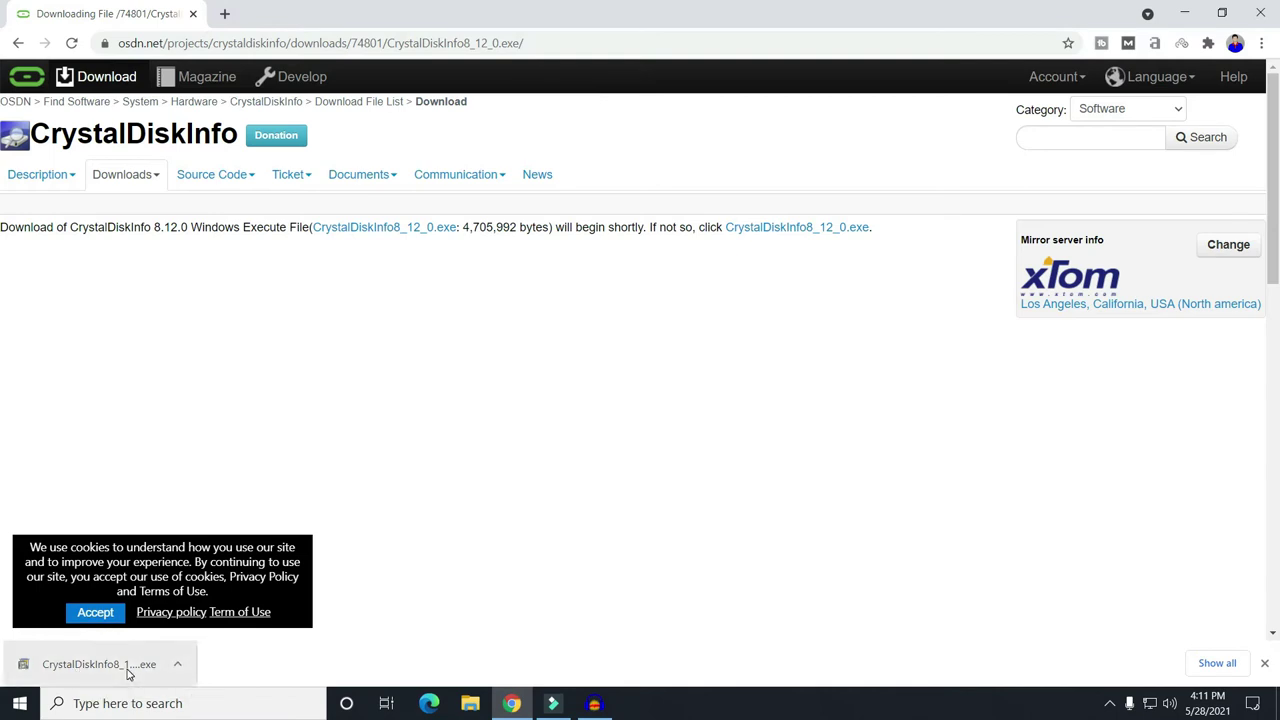
Step: Install CrystalDiskInfo 8.12.0 with license accepted, default folder and desktop shortcut, then launch it
click(58, 668)
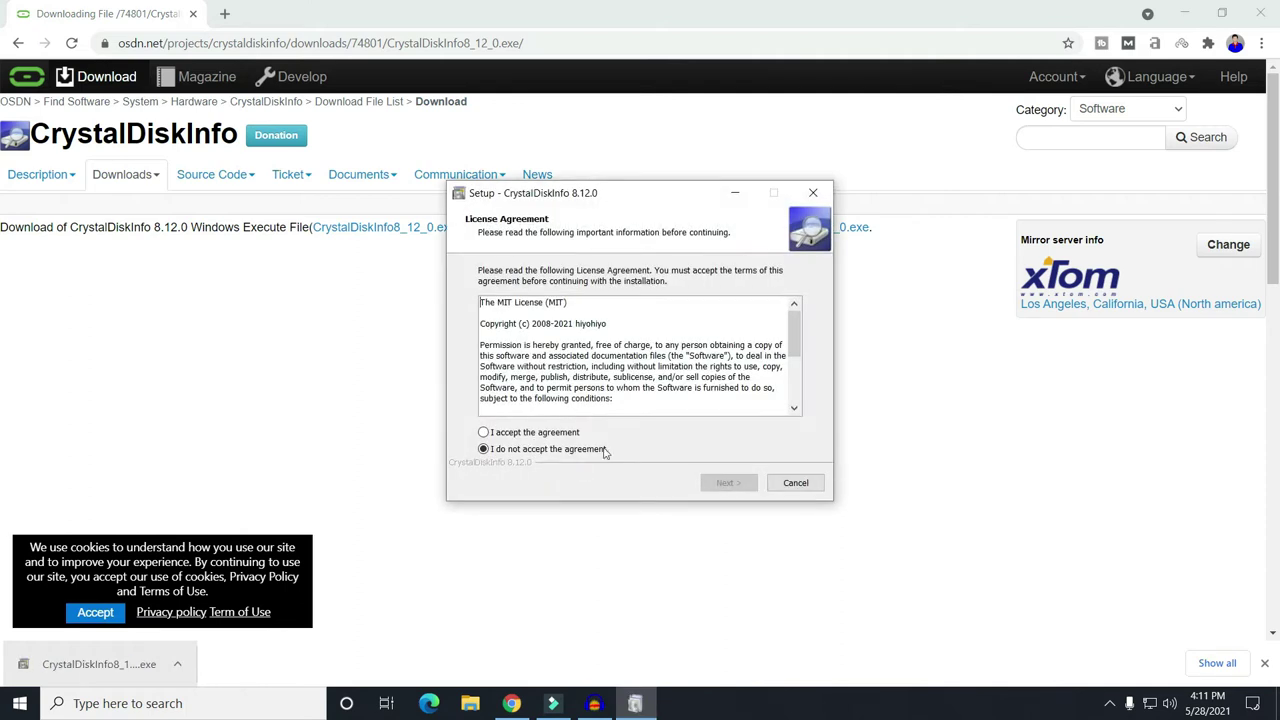
click(537, 433)
click(726, 483)
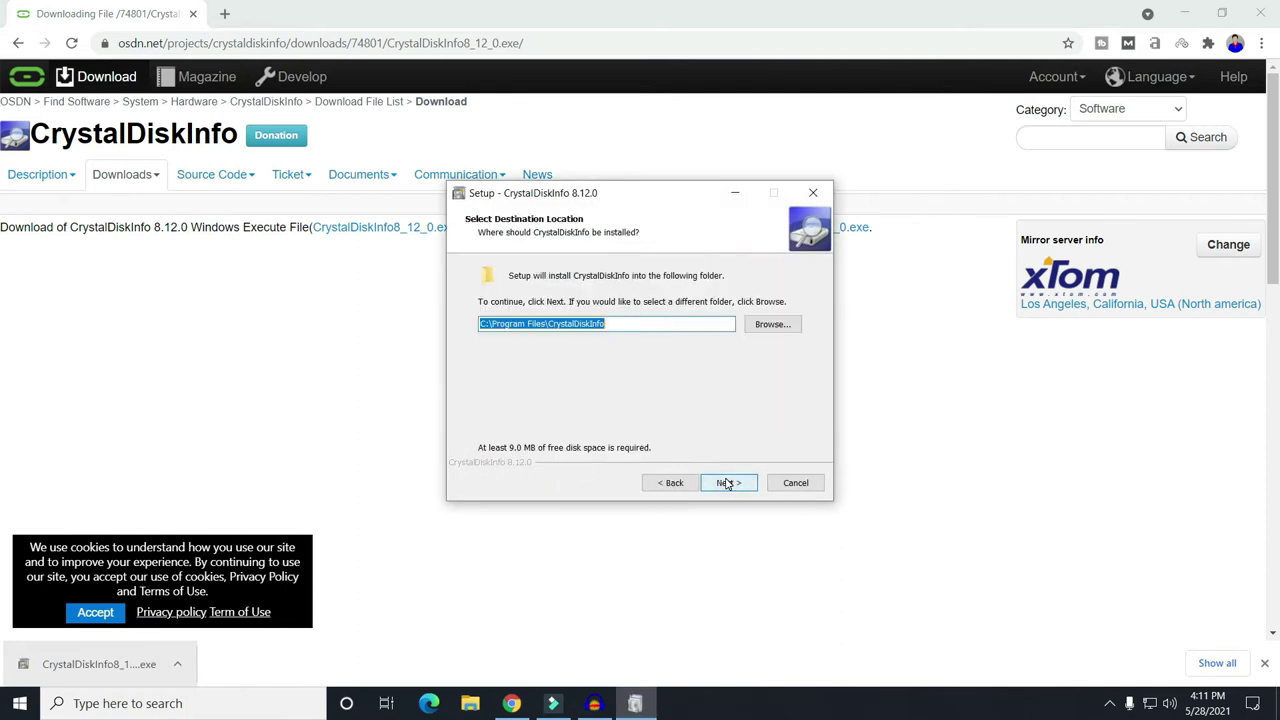
click(726, 483)
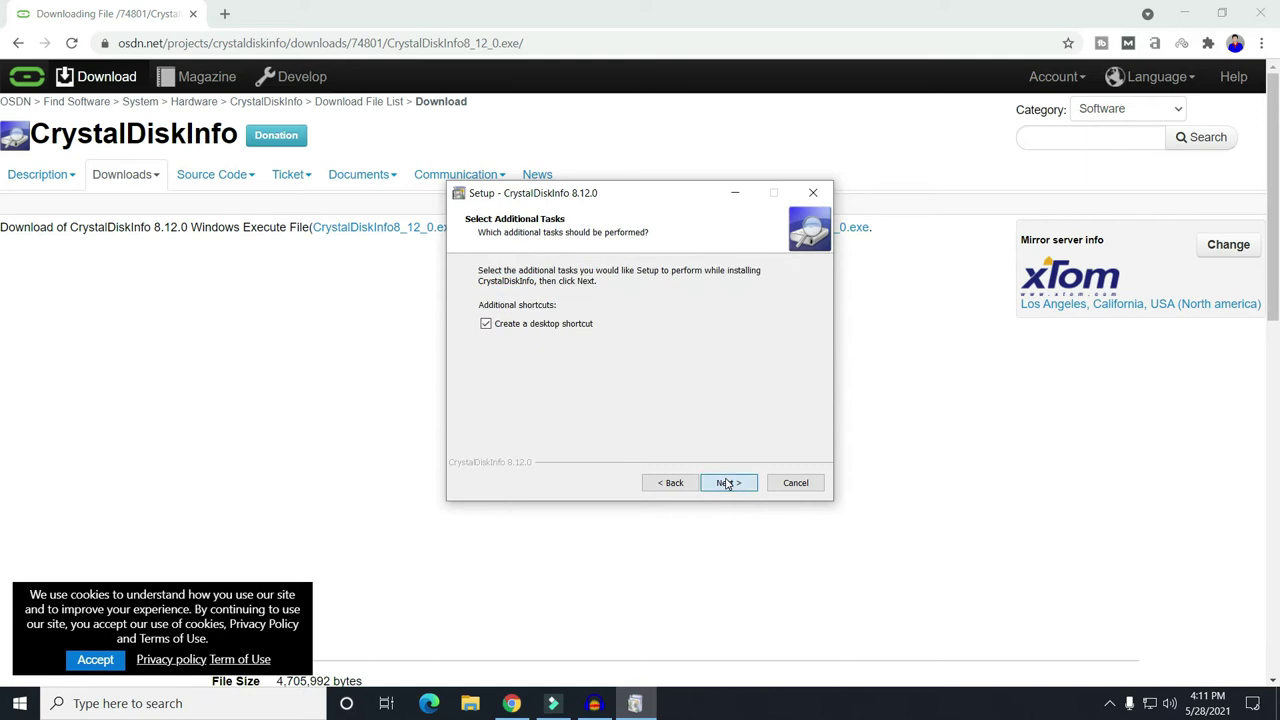
click(726, 483)
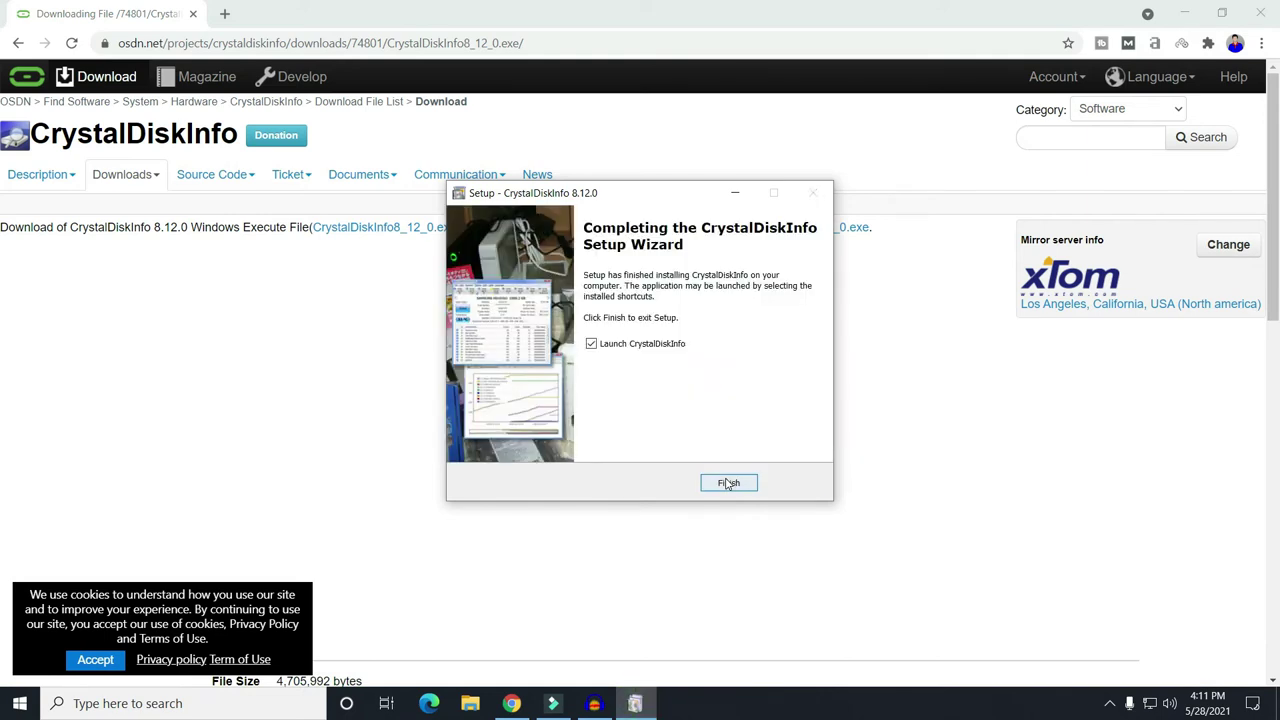
click(727, 484)
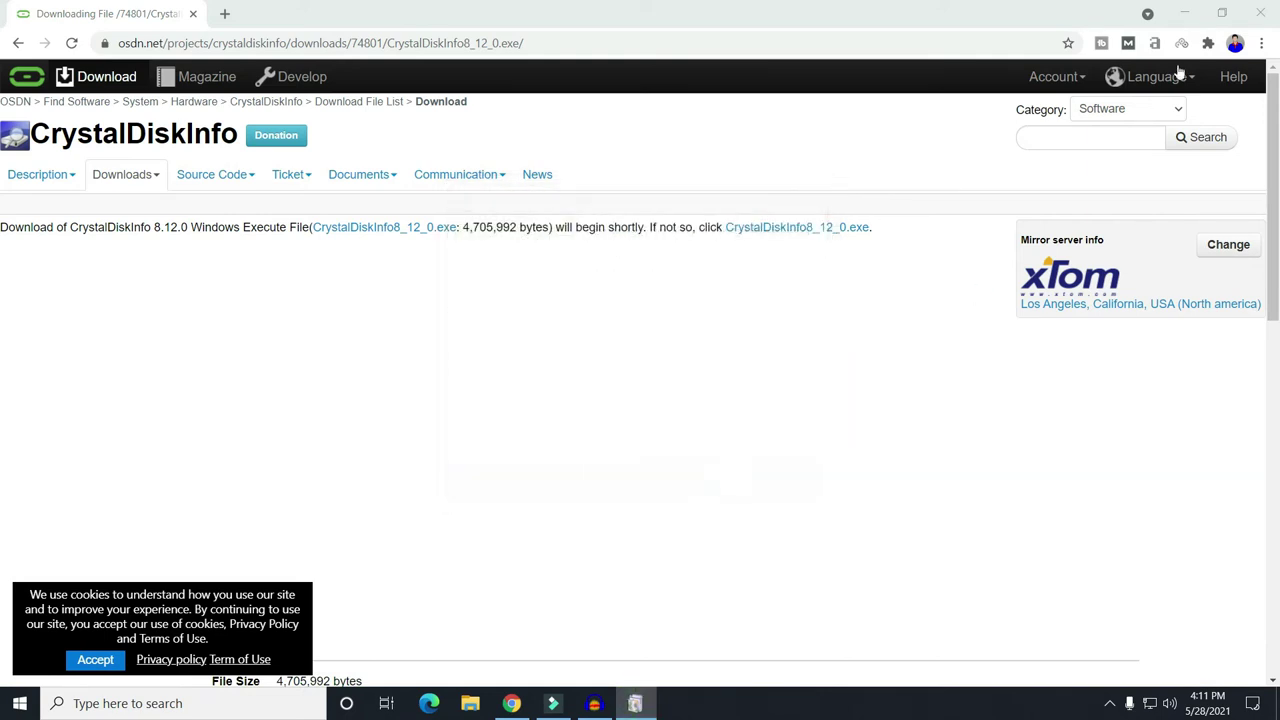
Step: Minimize Chrome to reveal CrystalDiskInfo showing the WDC 6 TB drive with Good health
click(1184, 13)
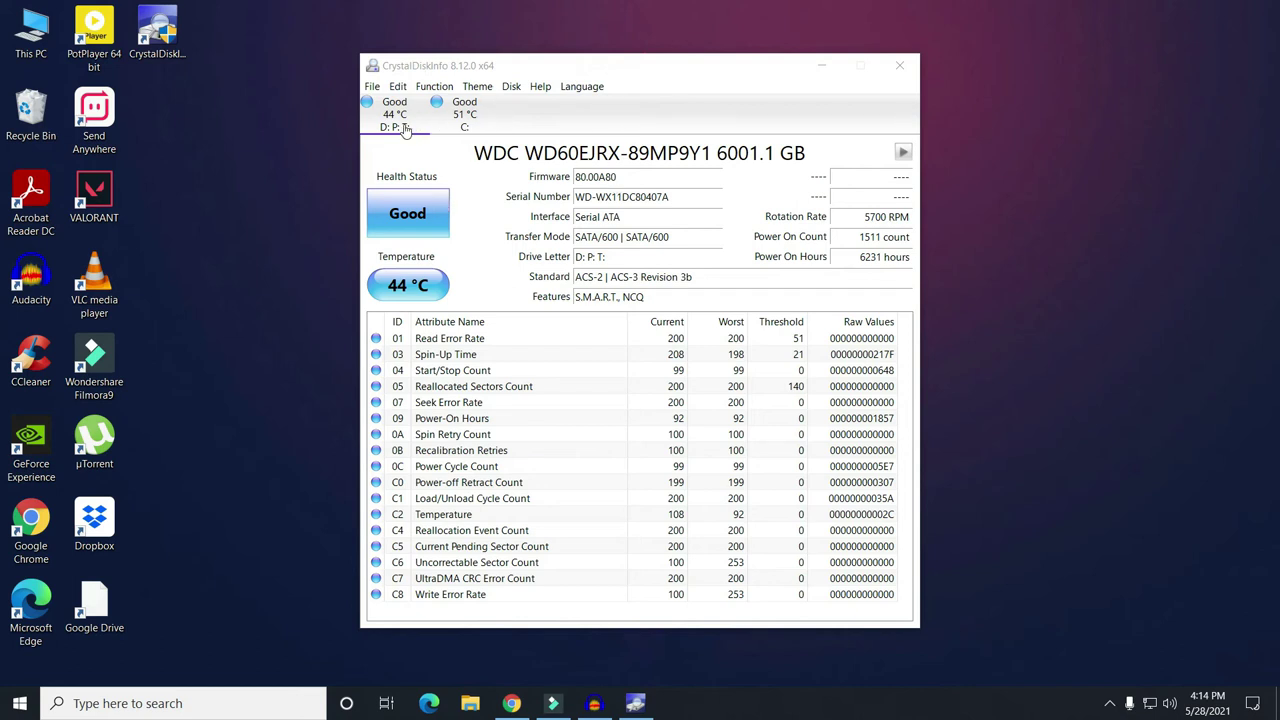
click(513, 88)
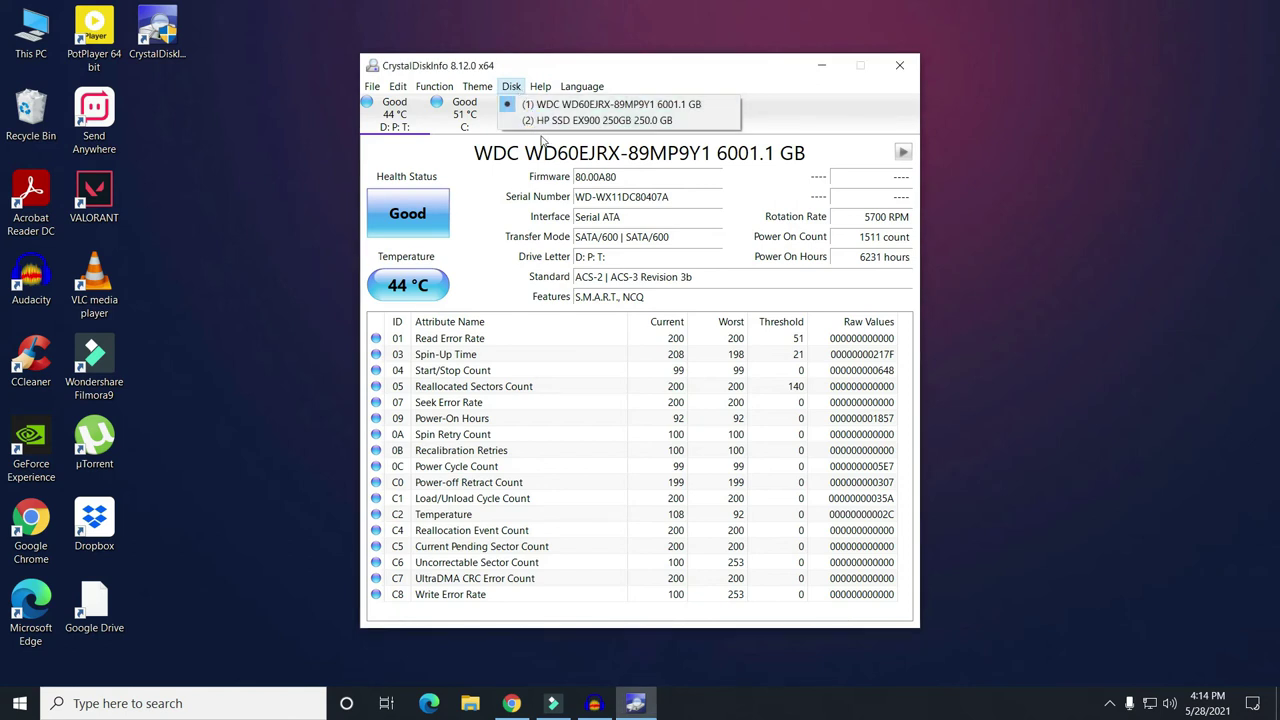
click(541, 122)
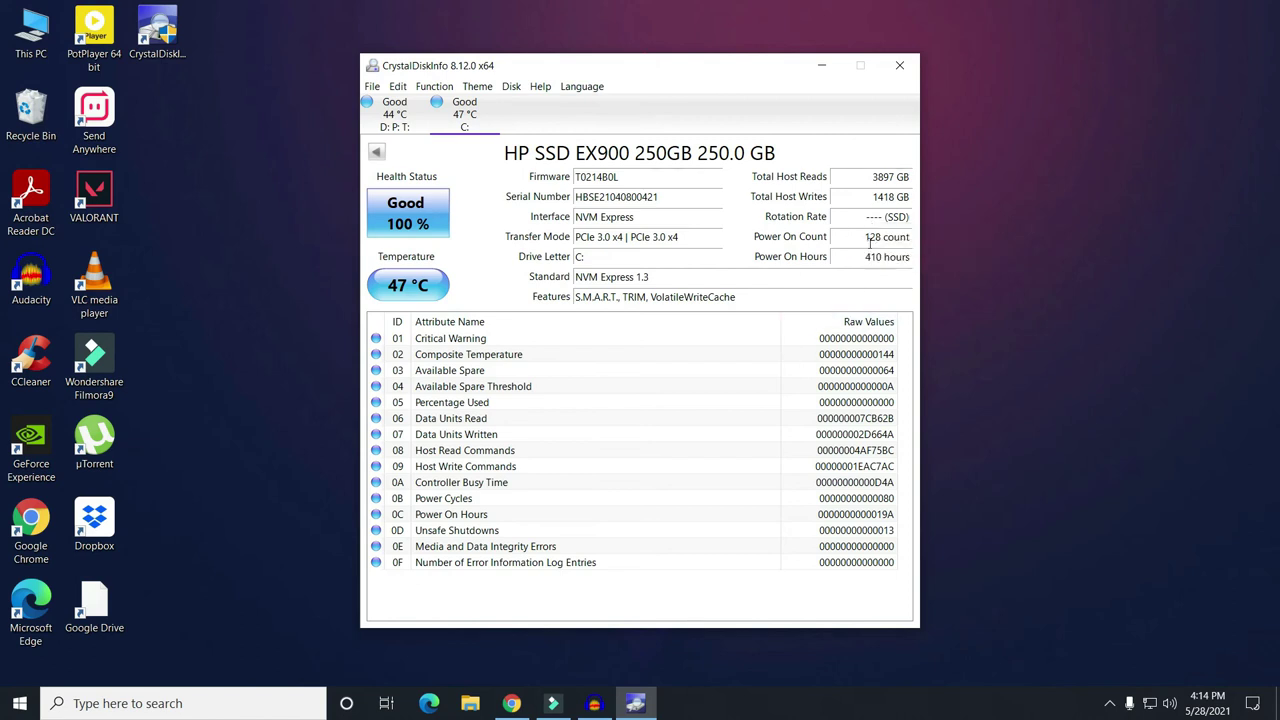
drag(867, 237, 877, 237)
click(880, 237)
drag(518, 152, 597, 153)
click(600, 153)
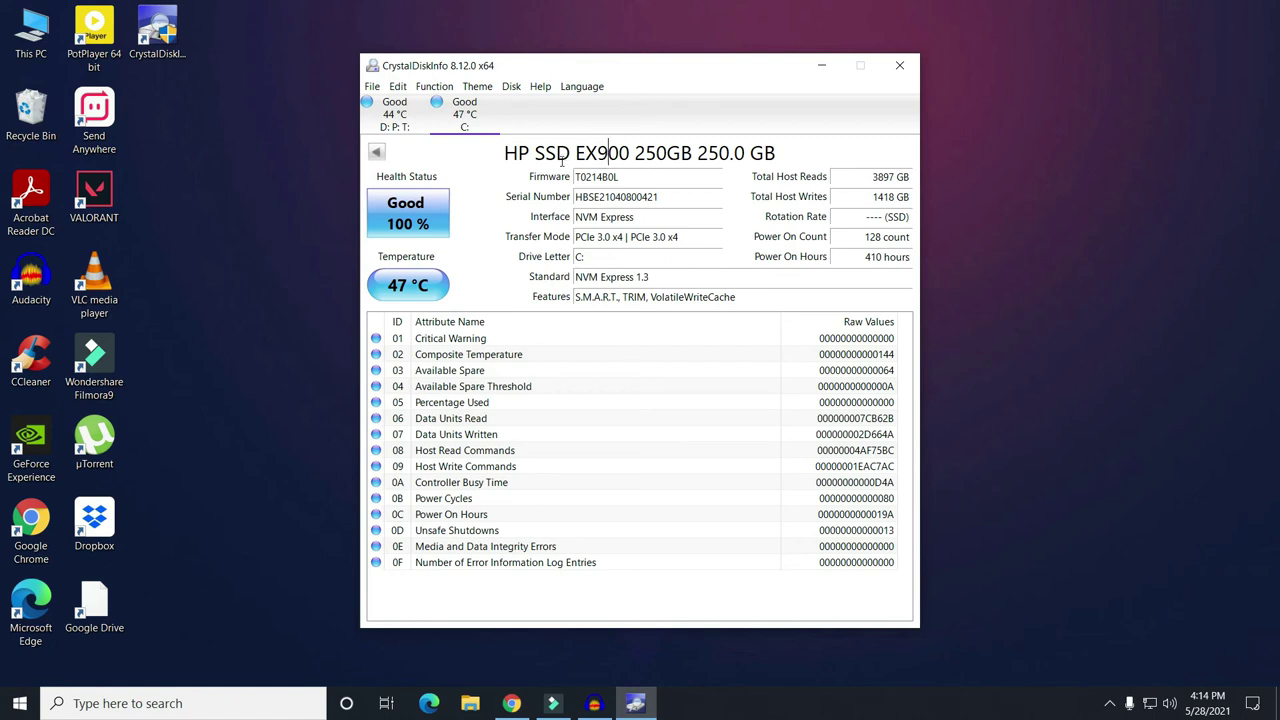
drag(504, 152, 697, 153)
click(511, 169)
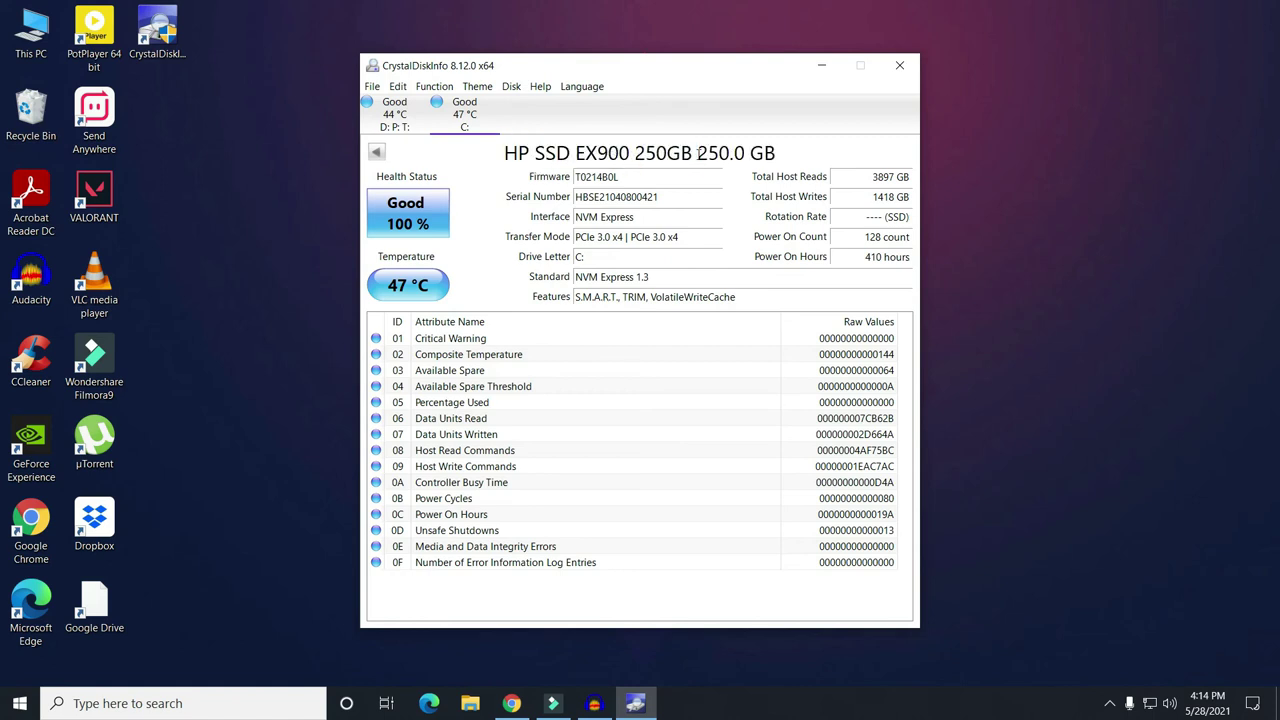
click(396, 115)
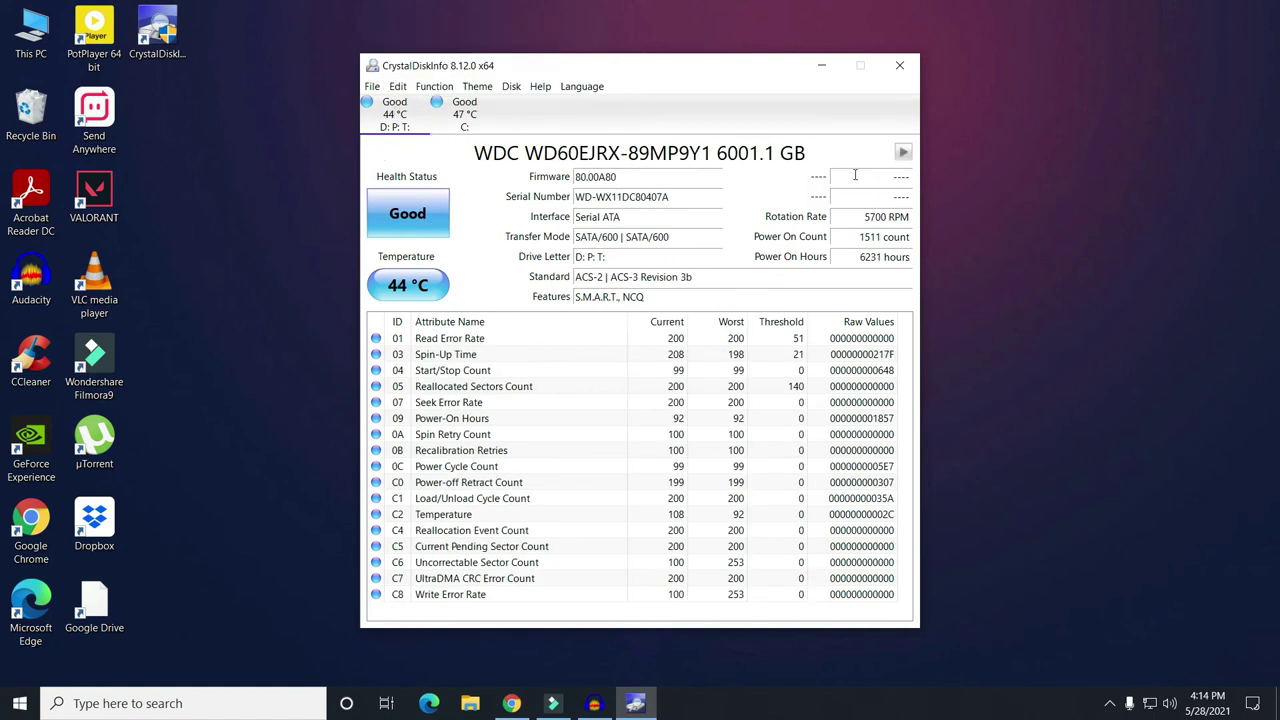